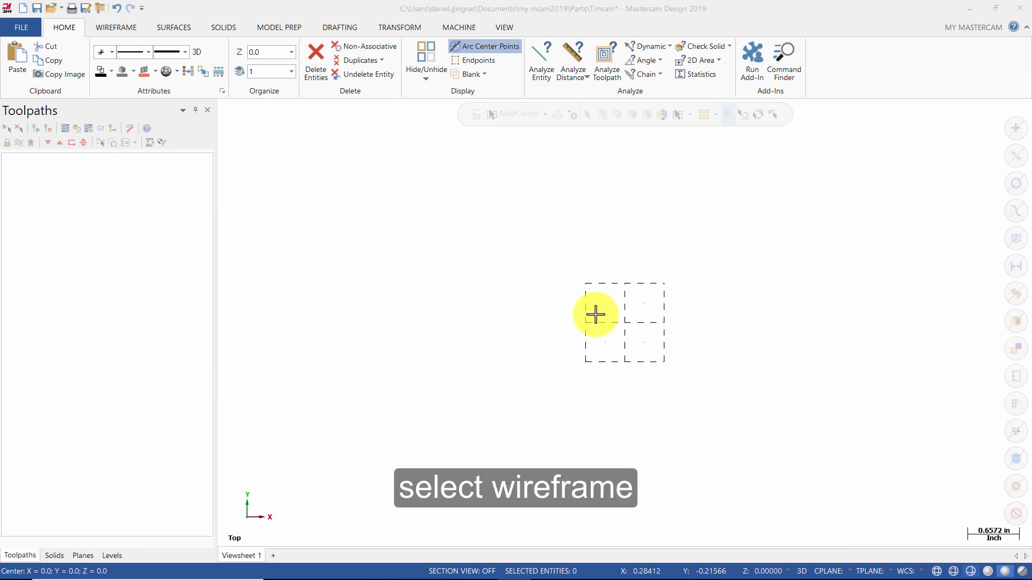
Draw a wireframe rectangle anchored by its center on the origin, about 2.25 inches wide and 2.5 inches high.
click(116, 27)
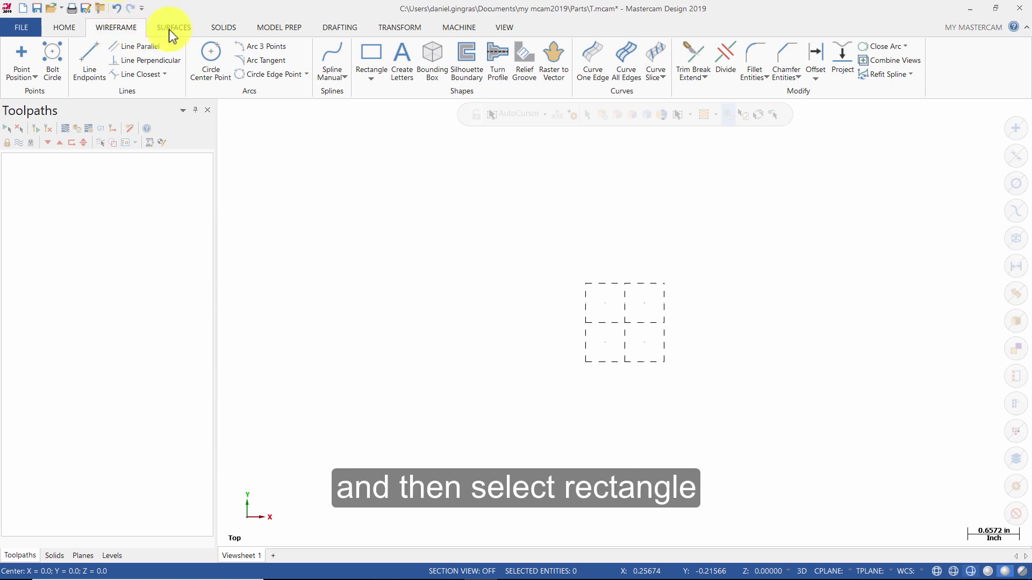
click(363, 60)
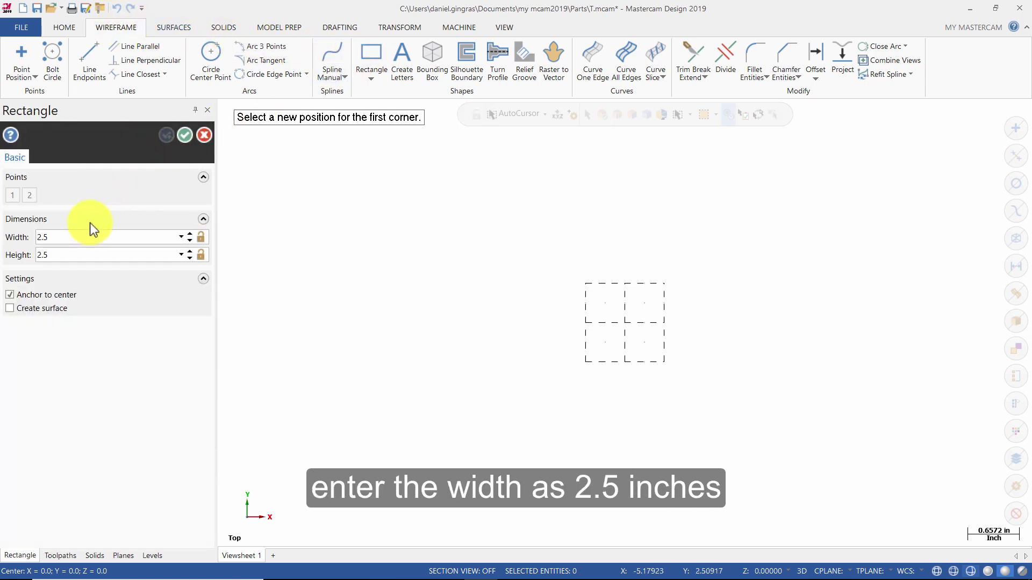
click(62, 238)
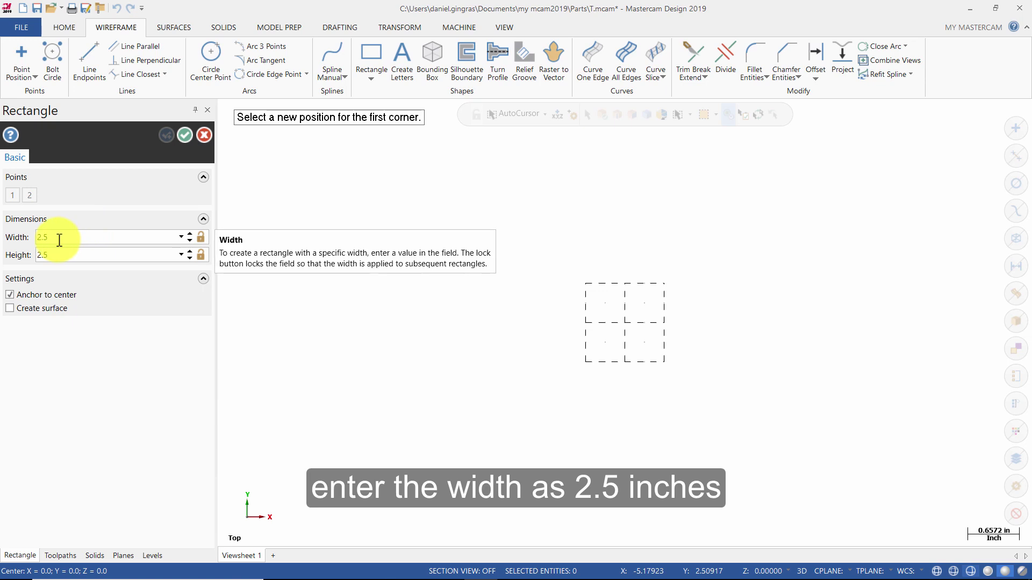
click(60, 256)
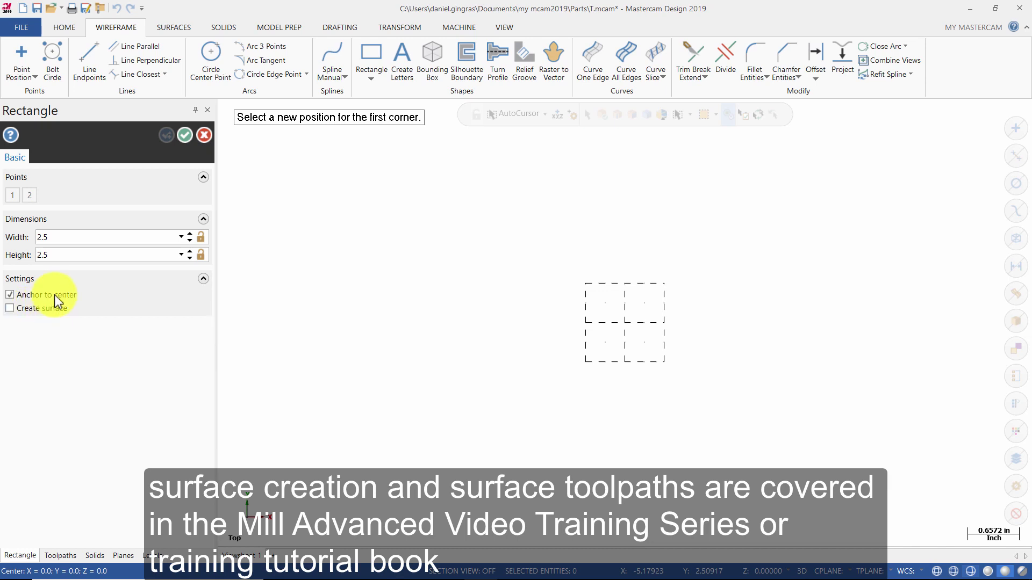
click(144, 253)
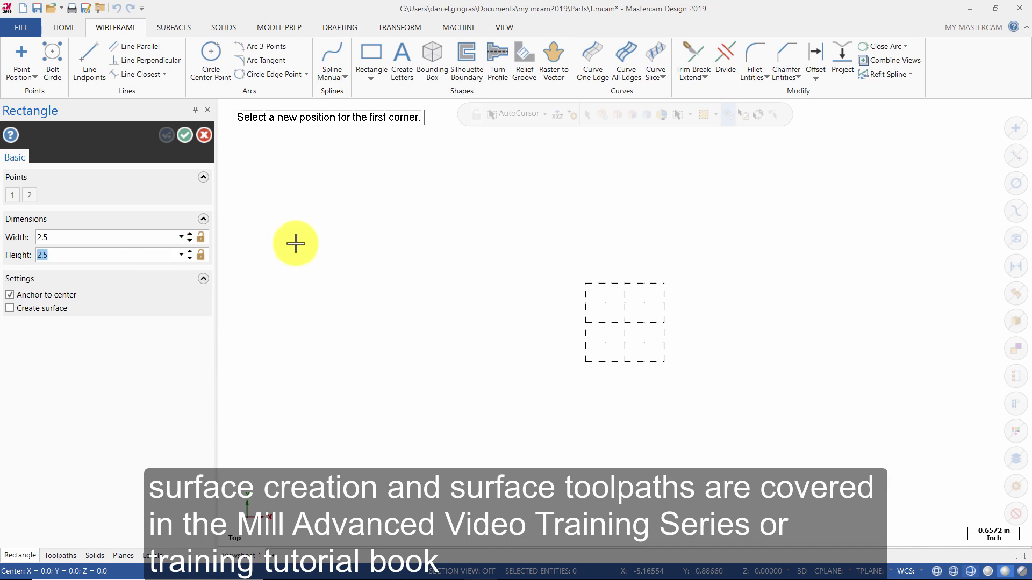
click(625, 322)
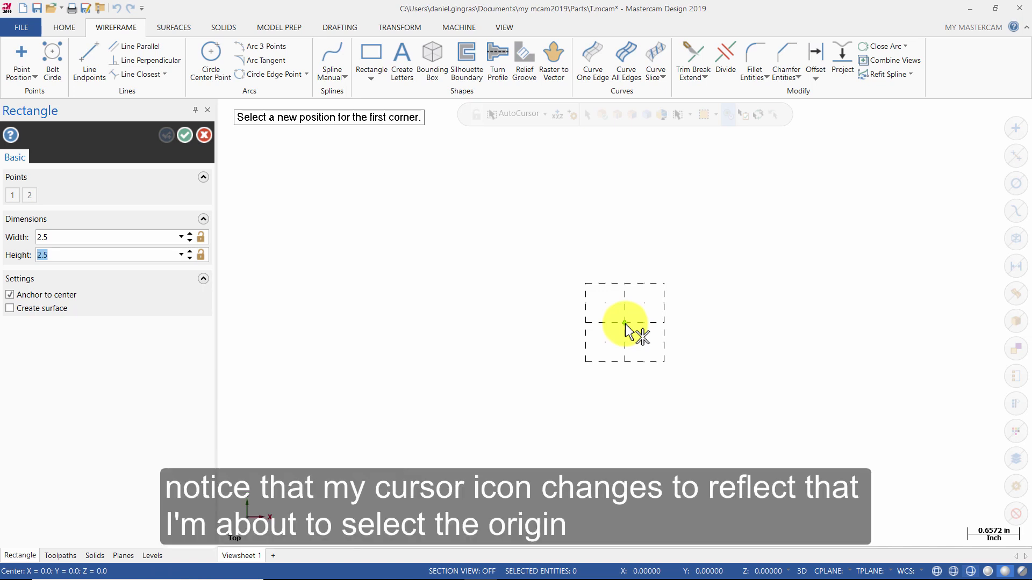
click(624, 322)
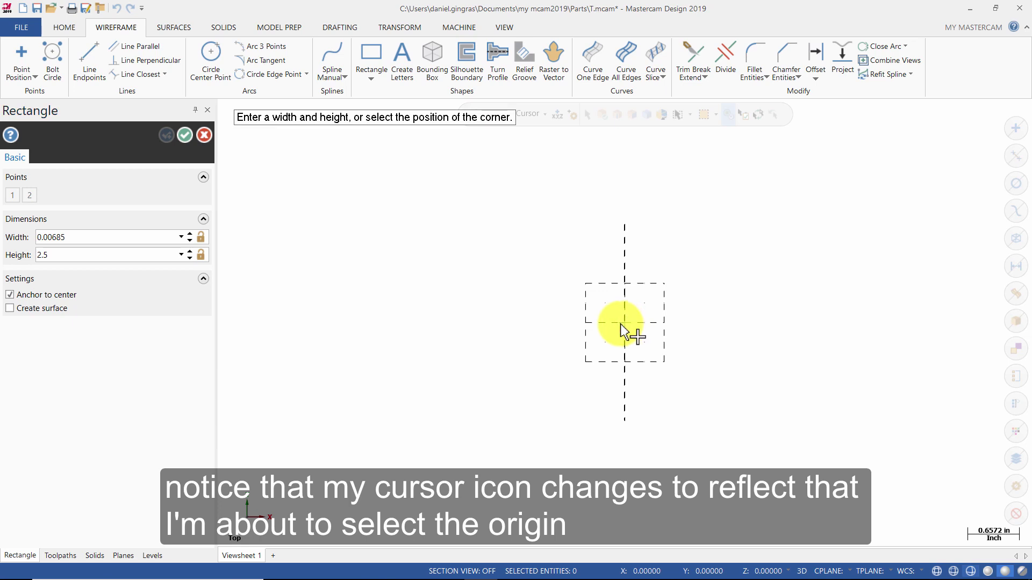
click(537, 321)
Set the rectangle's width to 2.5 inches and accept the rectangle.
click(55, 239)
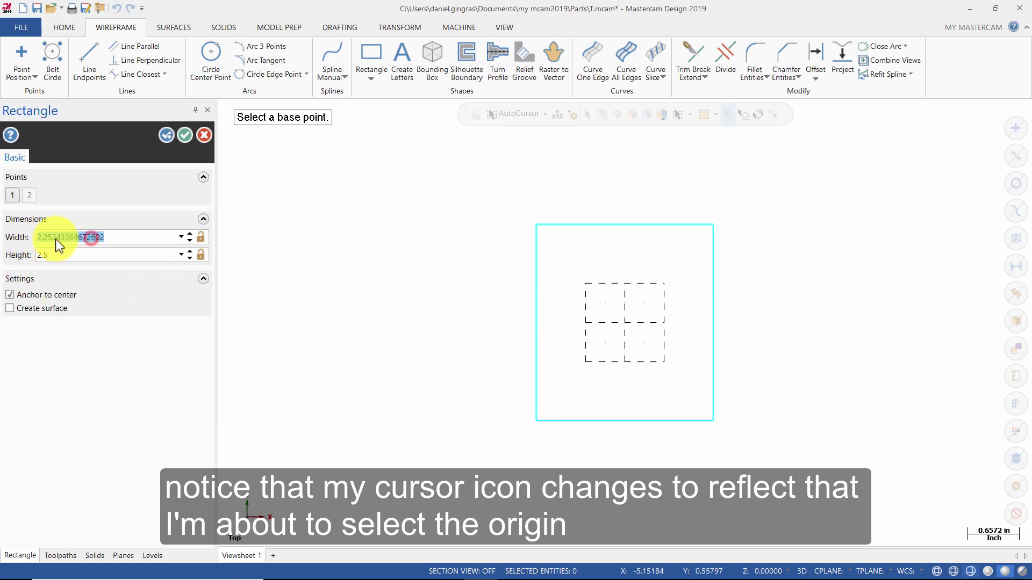
text(2.5)
key(Return)
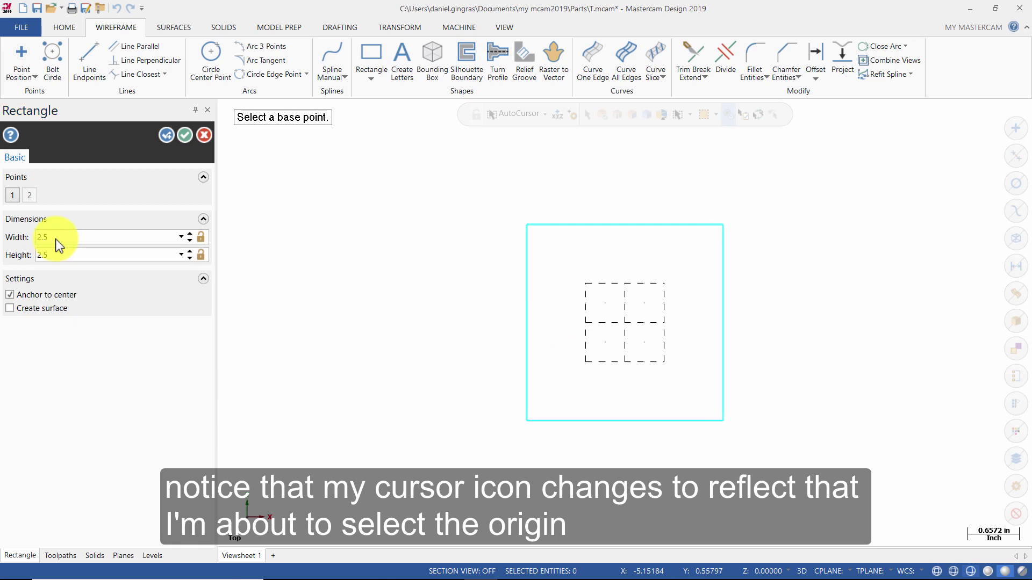
click(184, 135)
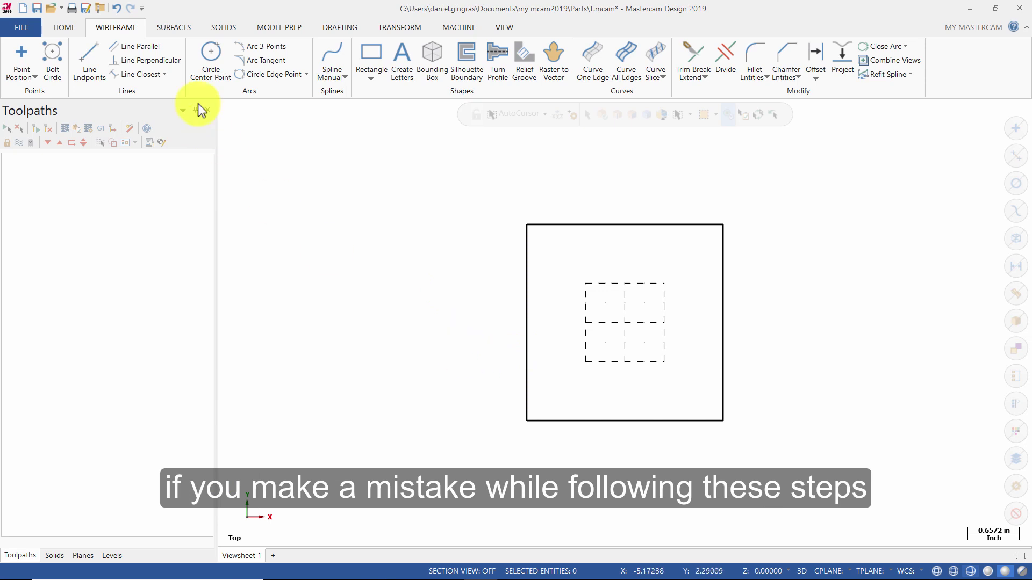
Undo the rectangle's creation and restore it with a redo.
click(118, 8)
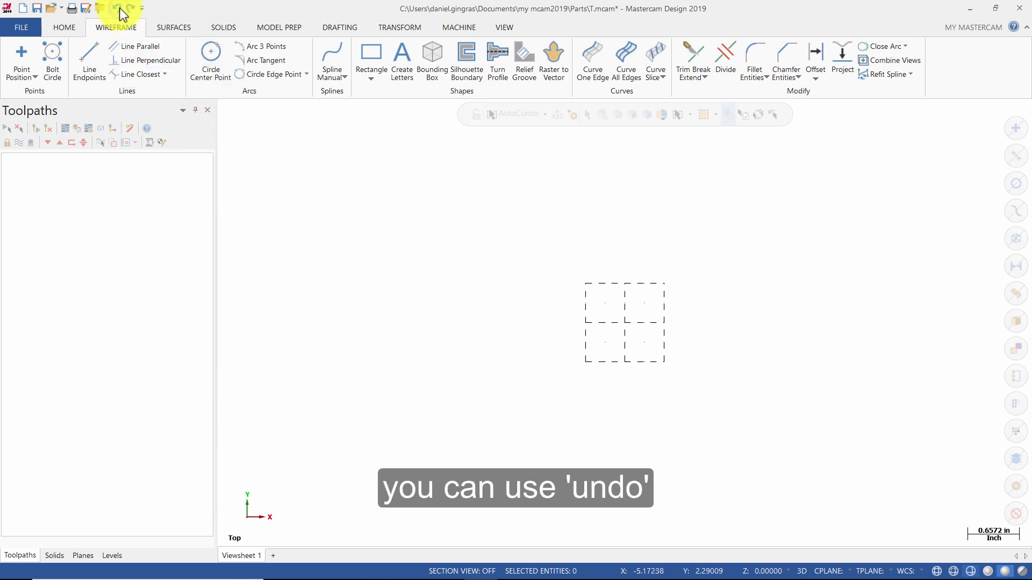
click(130, 9)
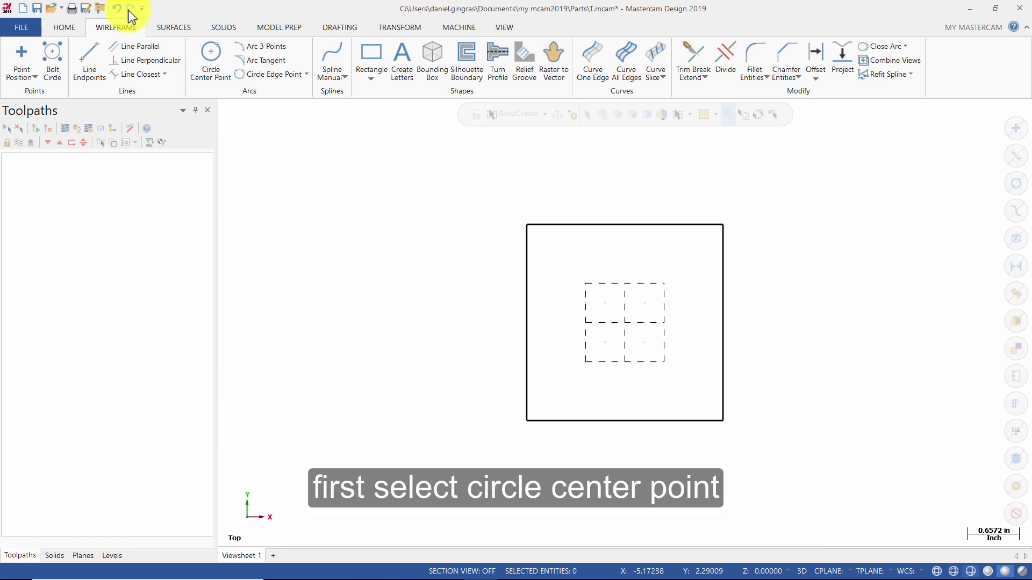
Create a center-point circle with its diameter locked at 0.25 inches, centered at coordinates 1,1.
click(210, 59)
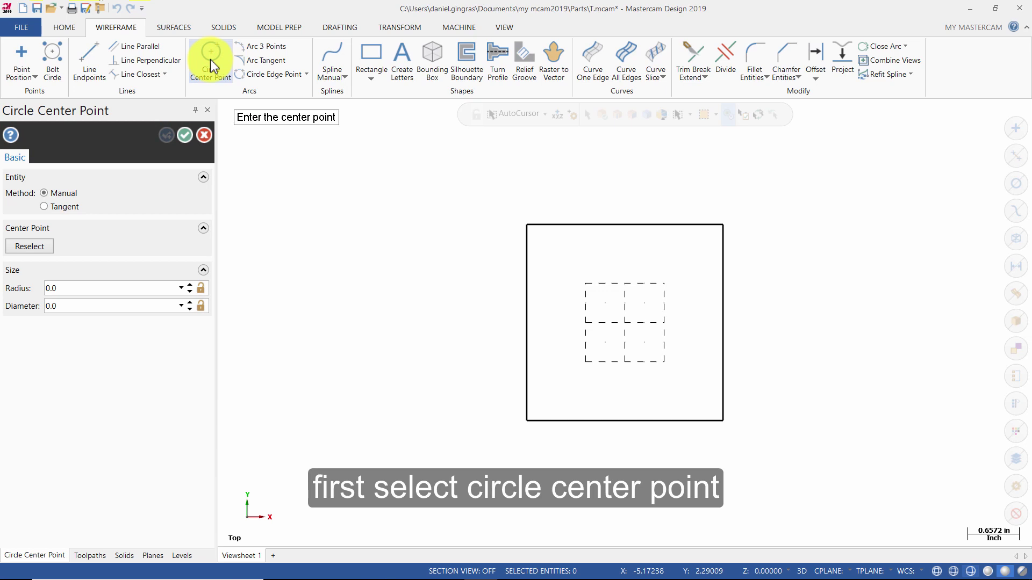
double_click(80, 306)
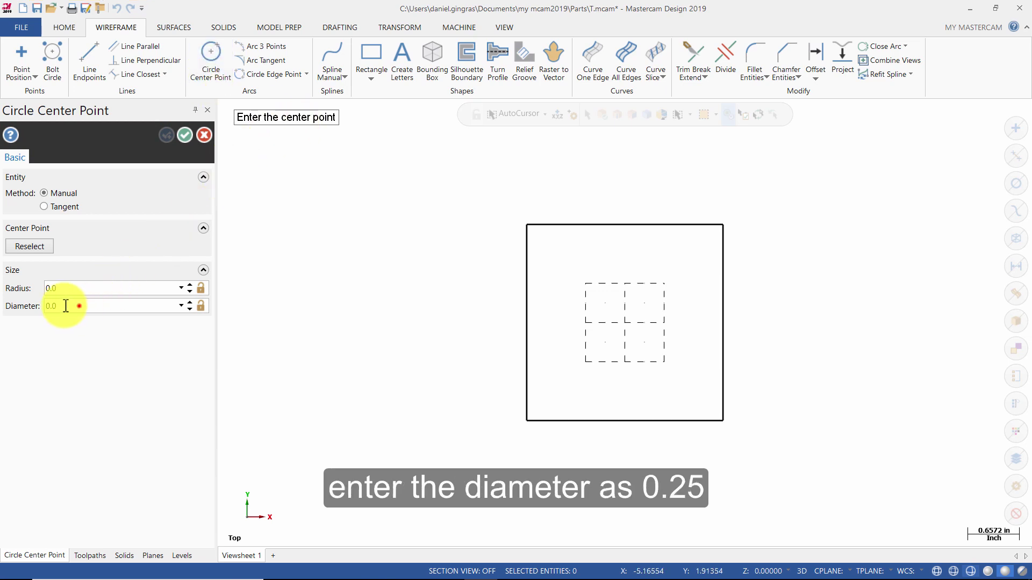
text(.25)
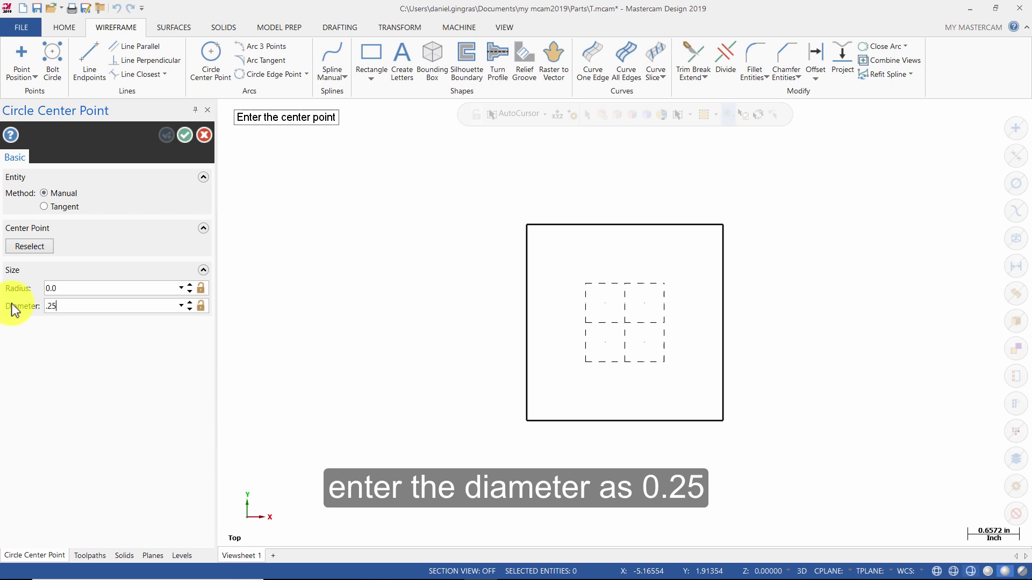
click(201, 305)
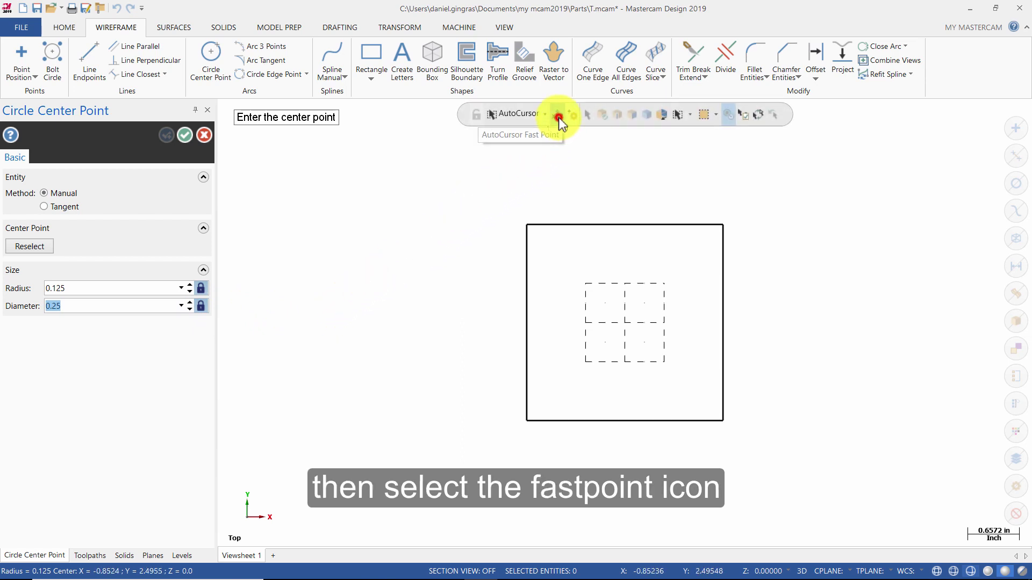
click(559, 115)
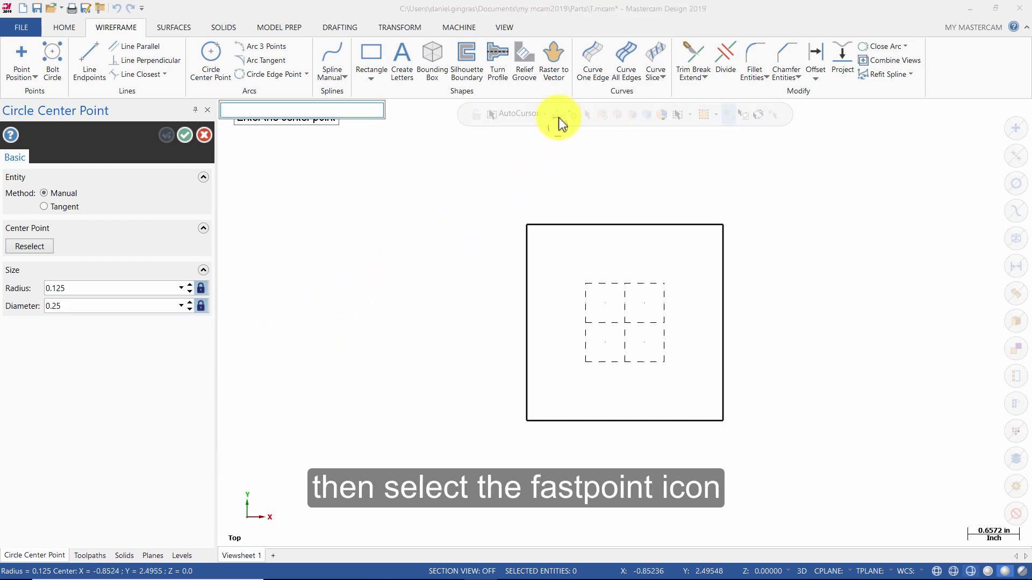
text(1)
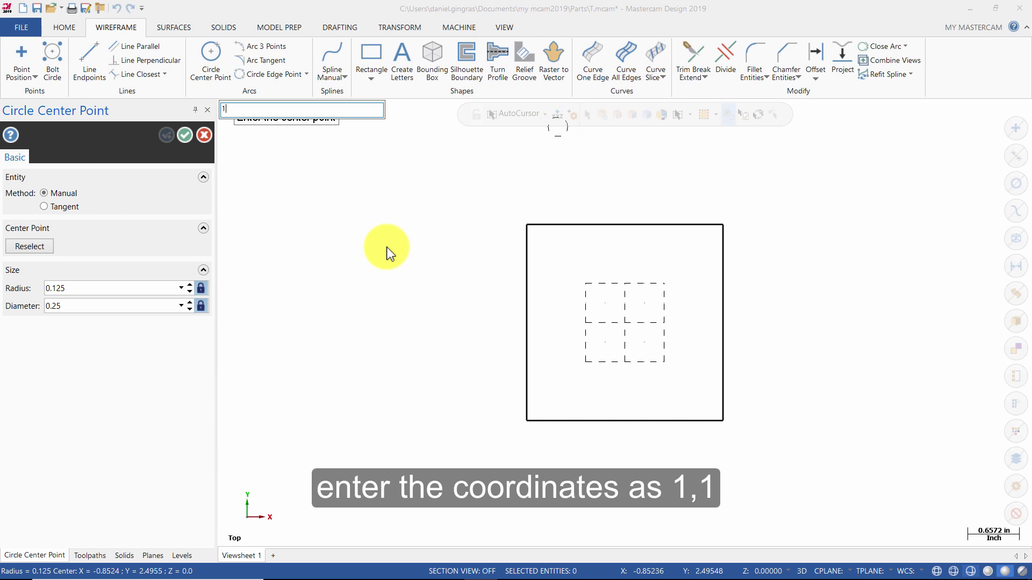
text(,1)
key(Return)
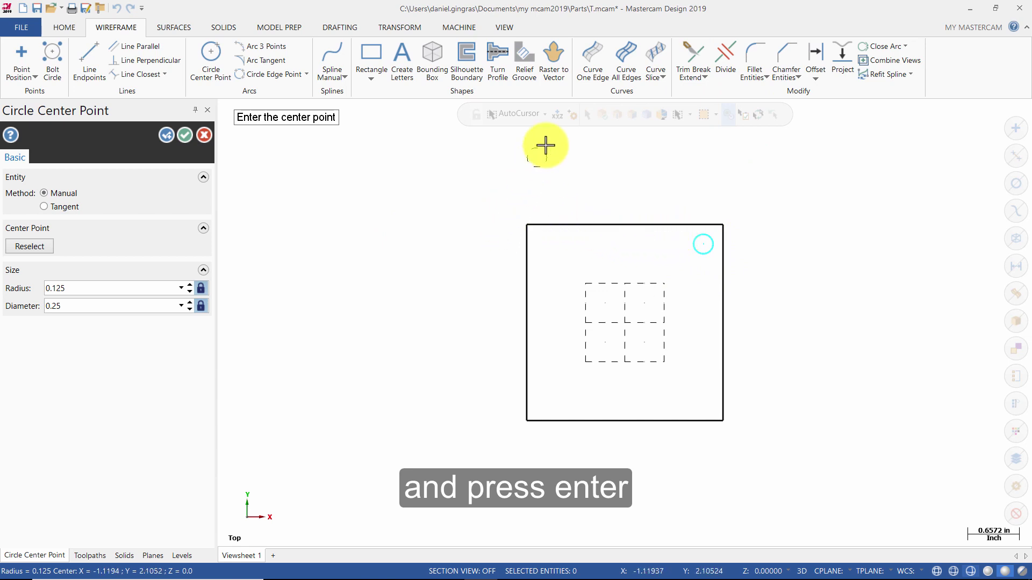
Add another circle with the locked 0.25-inch diameter, centered at coordinates 1,-1.
click(558, 120)
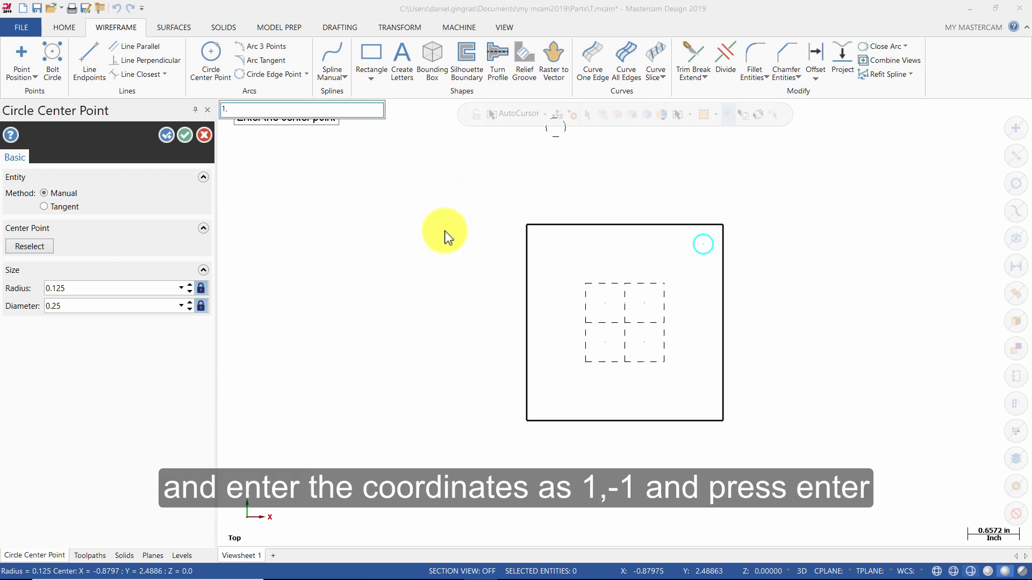
text(-1)
key(Return)
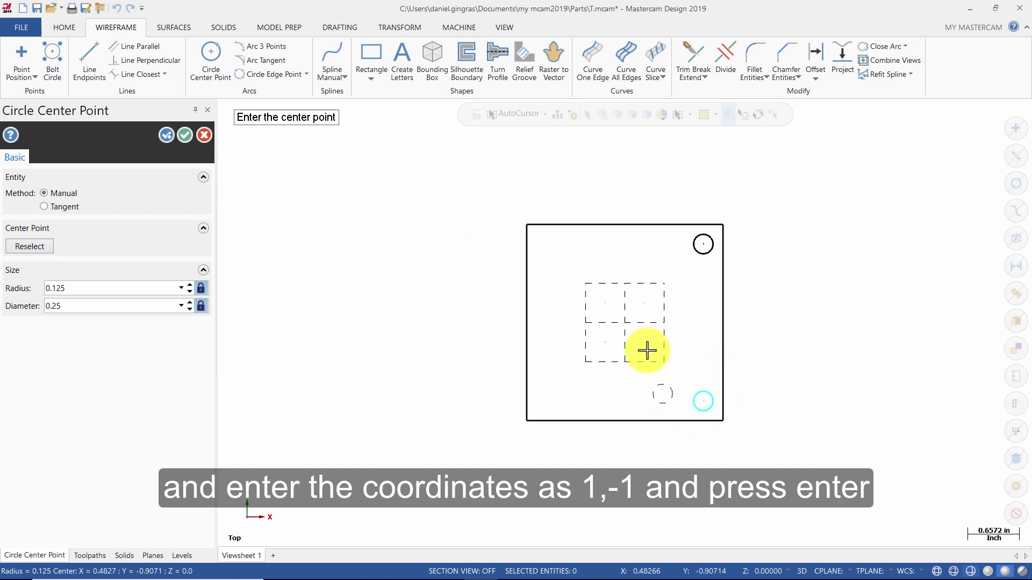
Add a third 0.25-inch diameter circle centered at coordinates -1,-1 and accept it, staying in the circle command.
click(556, 118)
click(556, 118)
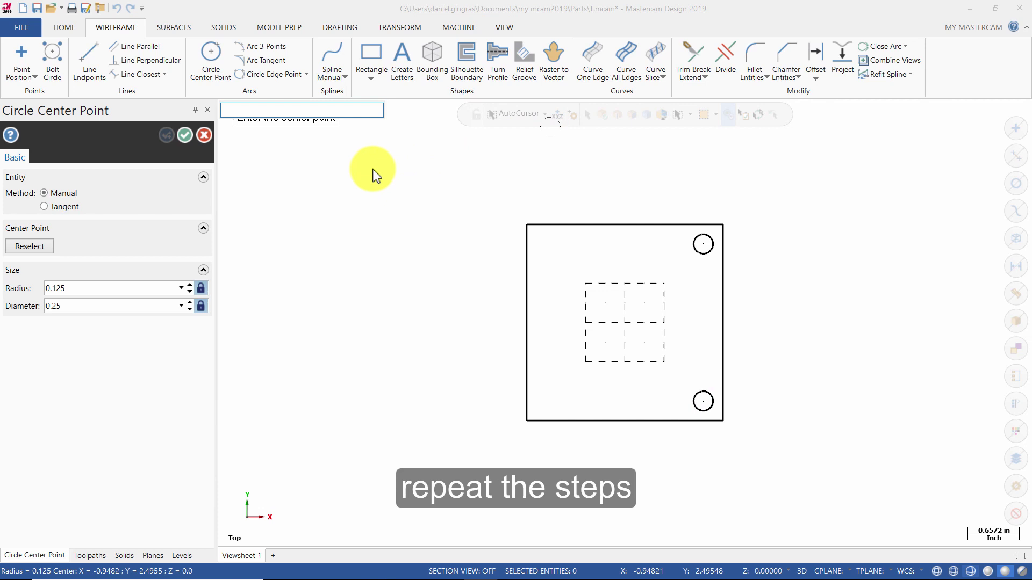
text(-1)
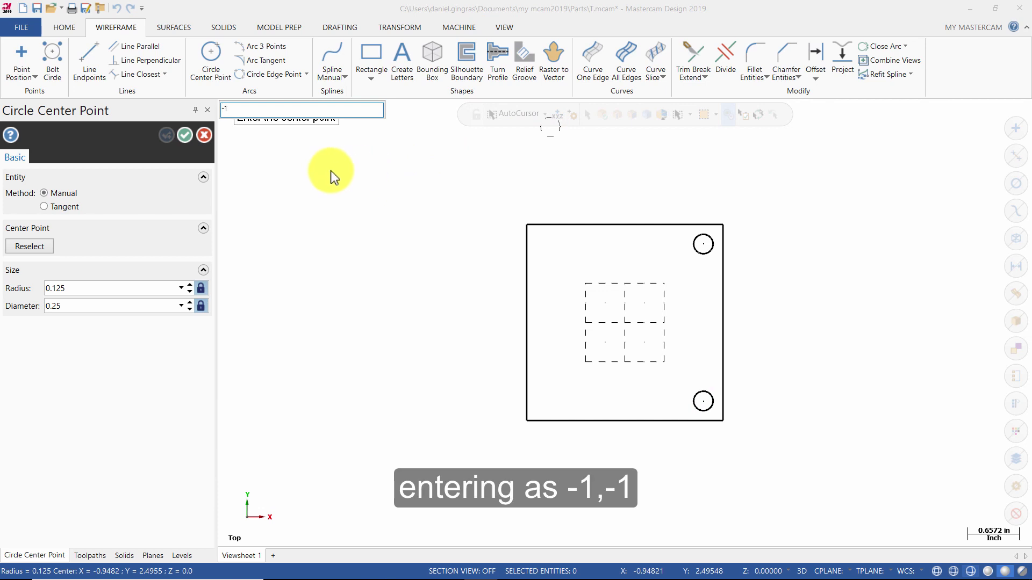
text(,-1)
key(Return)
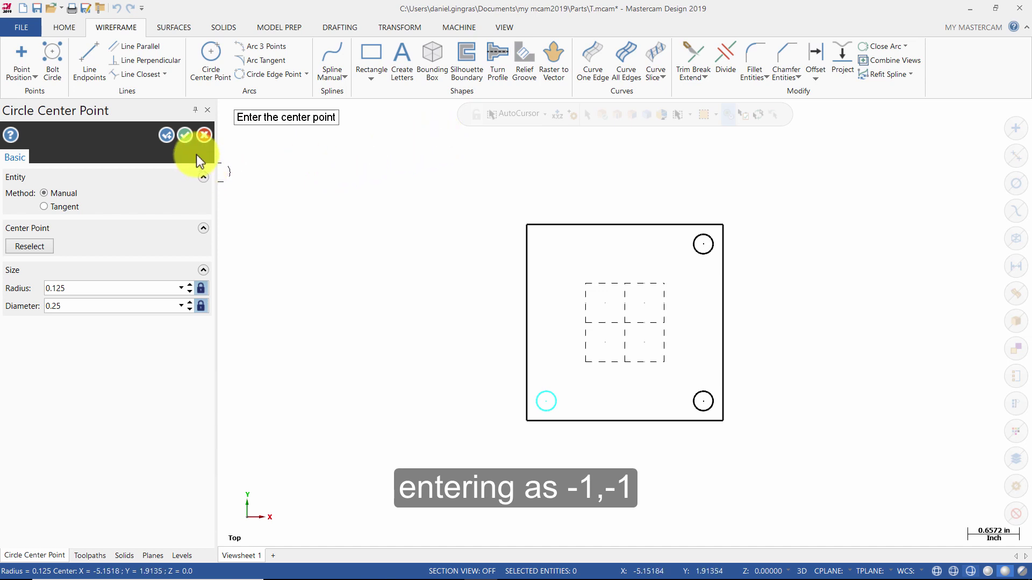
click(163, 135)
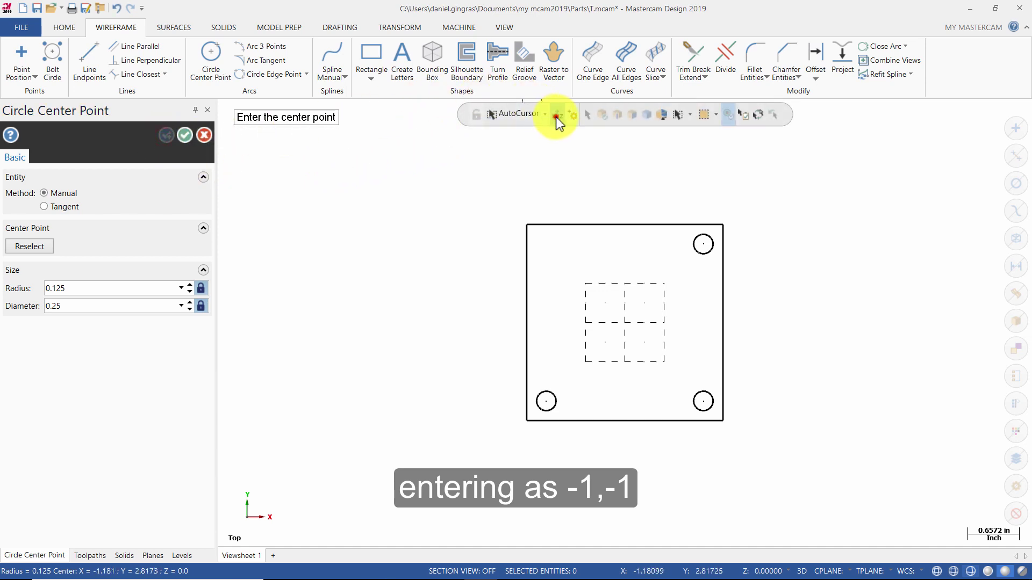
Add the fourth 0.25-inch diameter circle centered at coordinates -1,1 and finish the circle command.
click(556, 115)
text(-1)
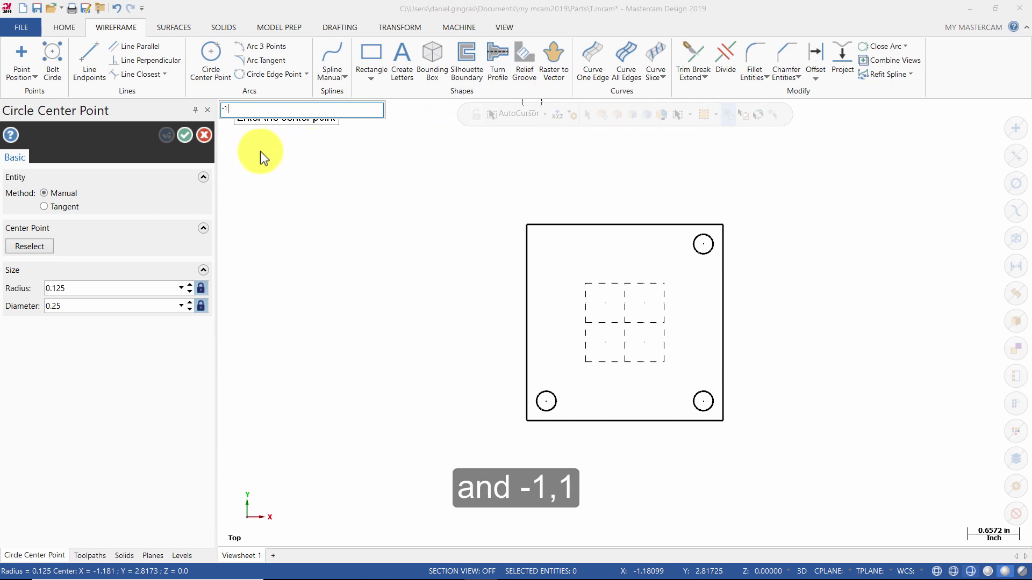
text(,1)
key(Return)
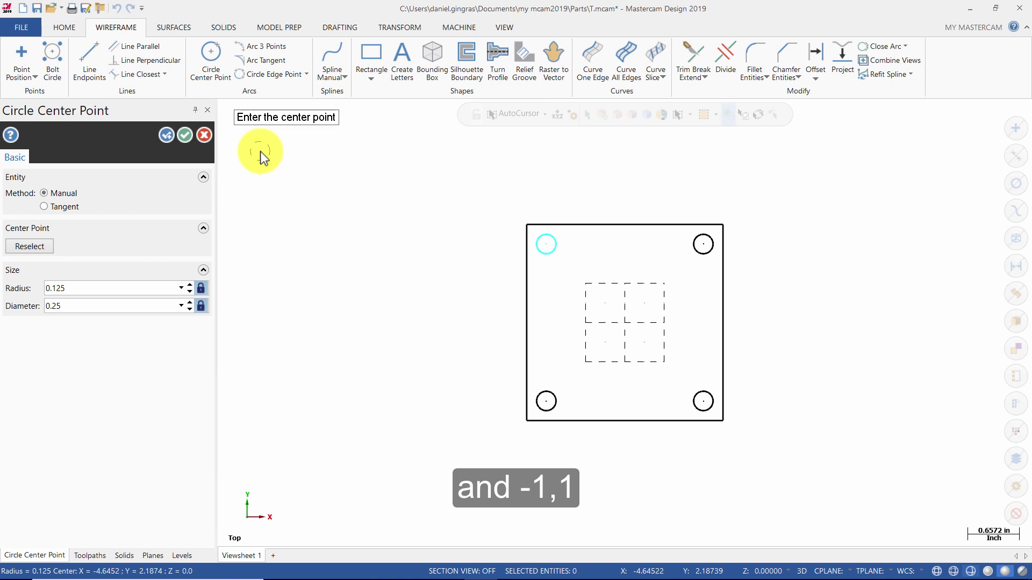
click(185, 136)
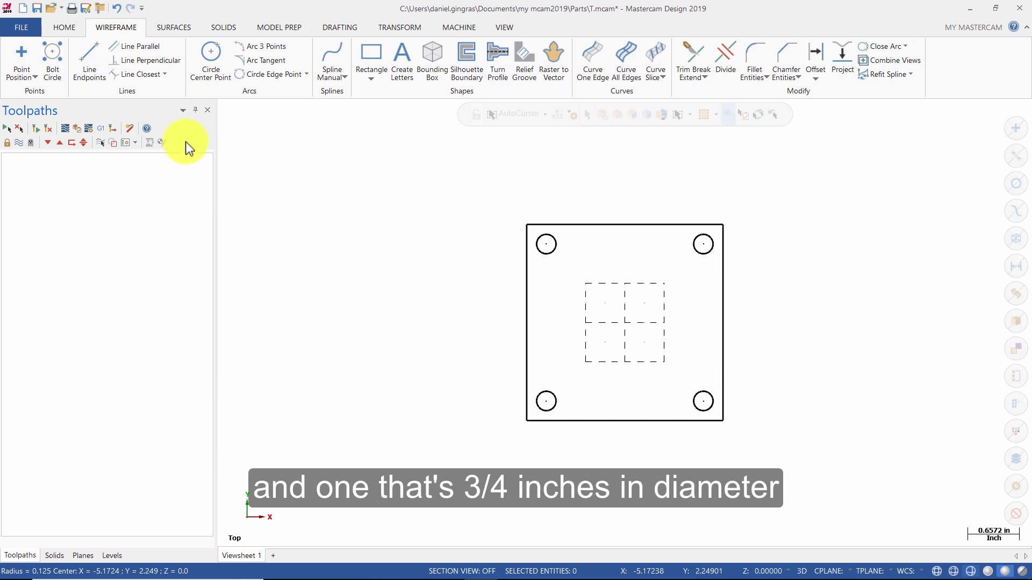
Unlock the circle diameter and create a 0.75-inch diameter center-point circle on the origin.
click(210, 53)
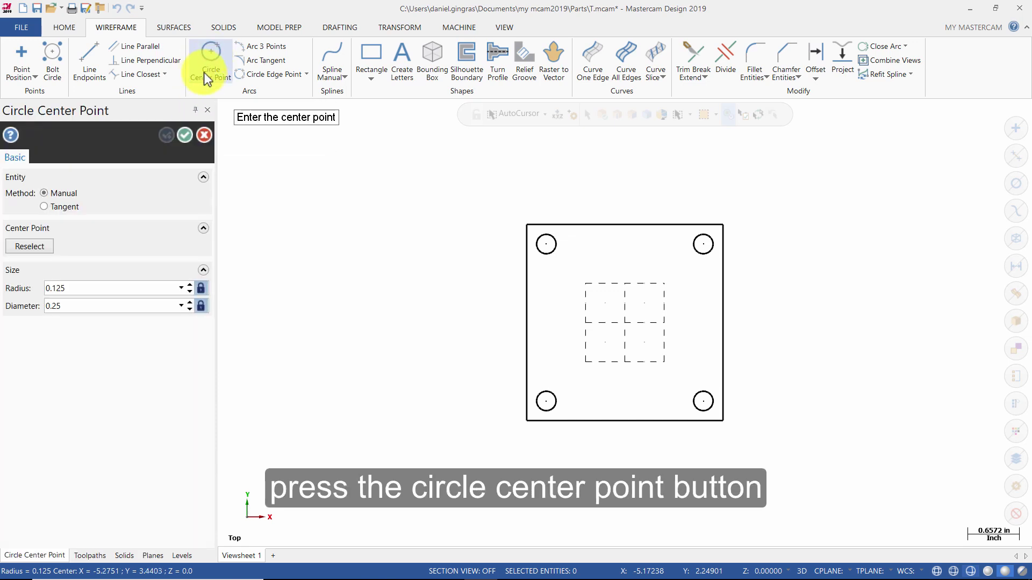
click(203, 303)
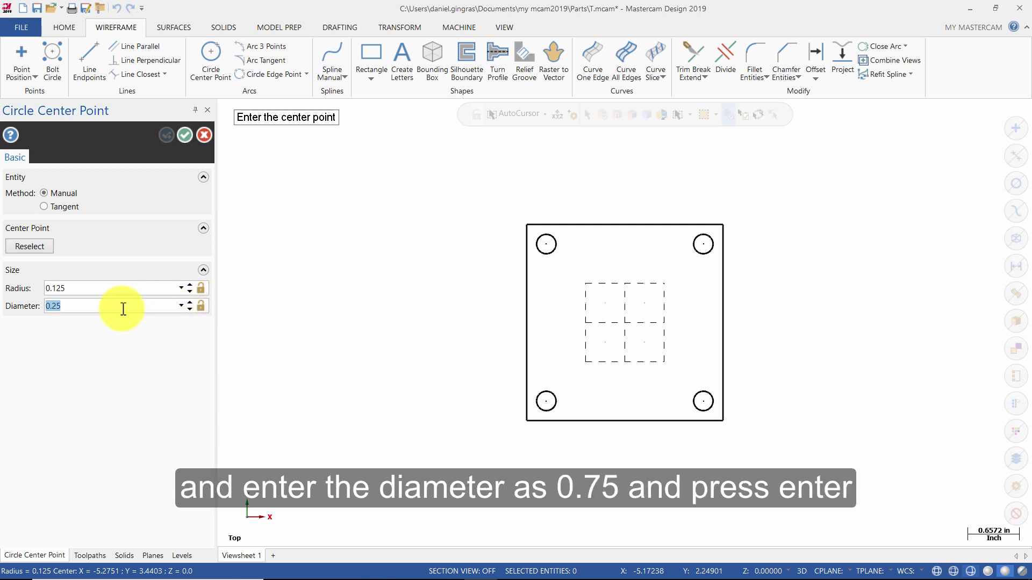
text(.75)
key(Return)
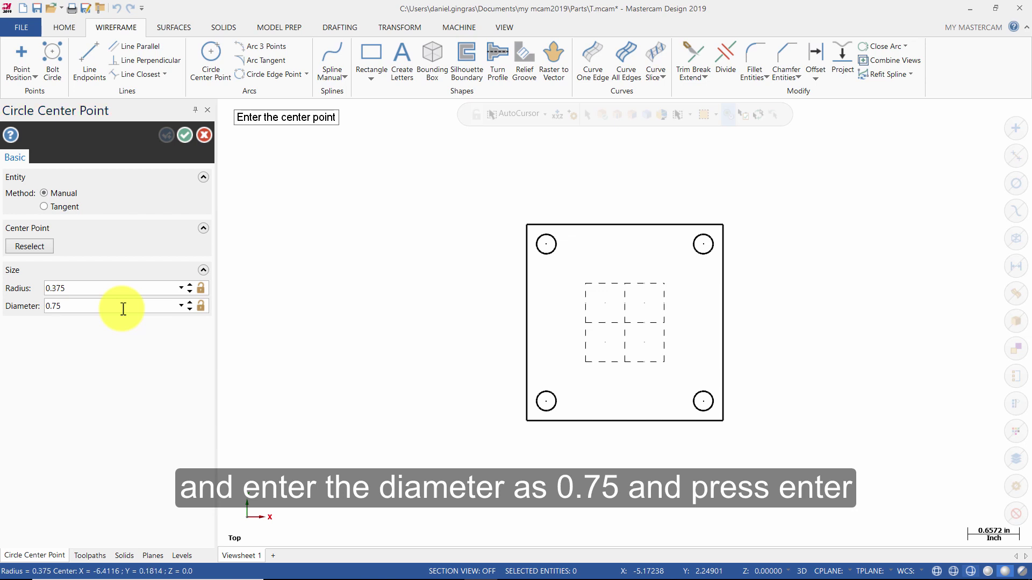
click(619, 324)
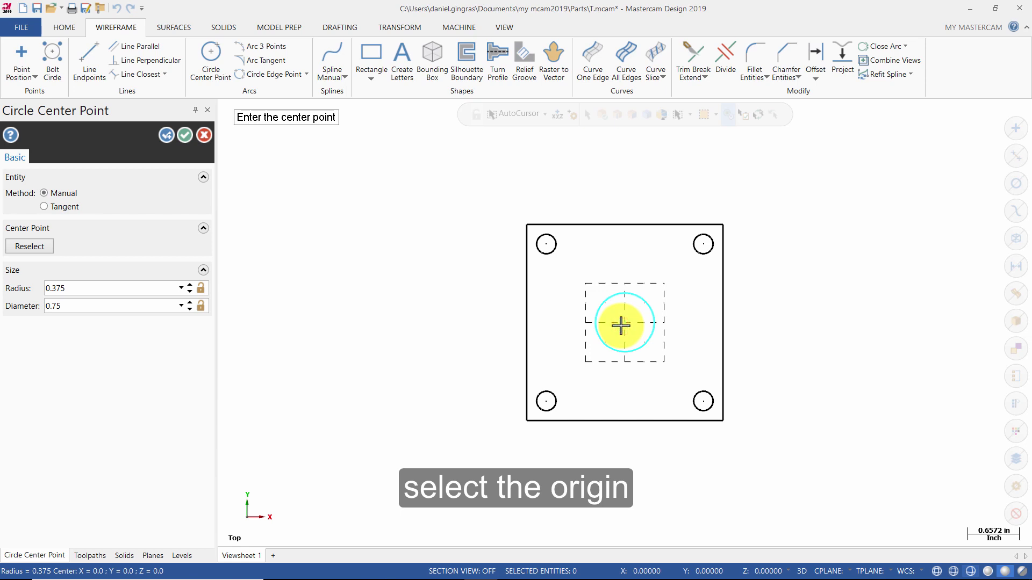
click(167, 135)
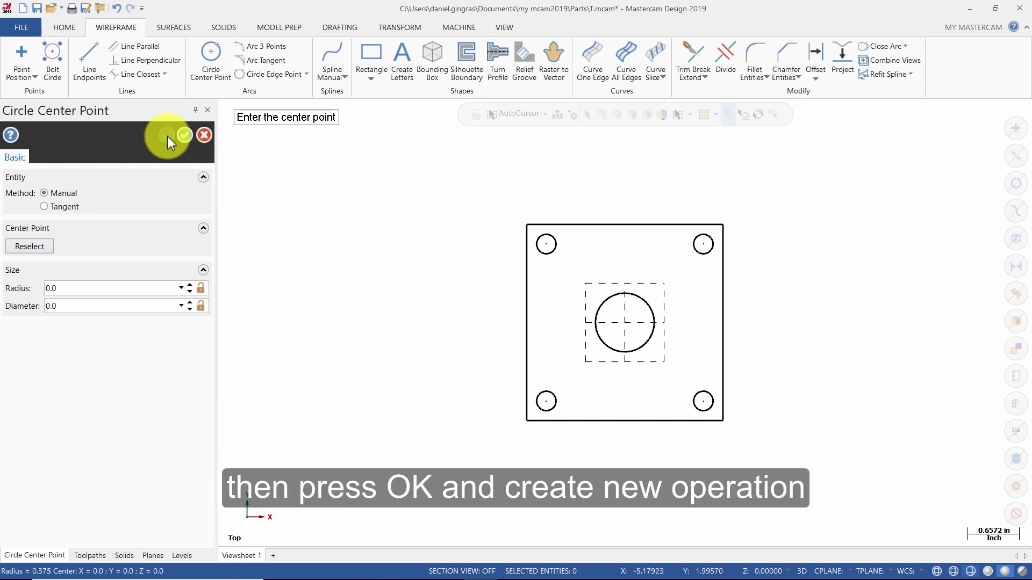
Create a 2-inch diameter center-point circle on the origin and finish the circle command.
double_click(107, 306)
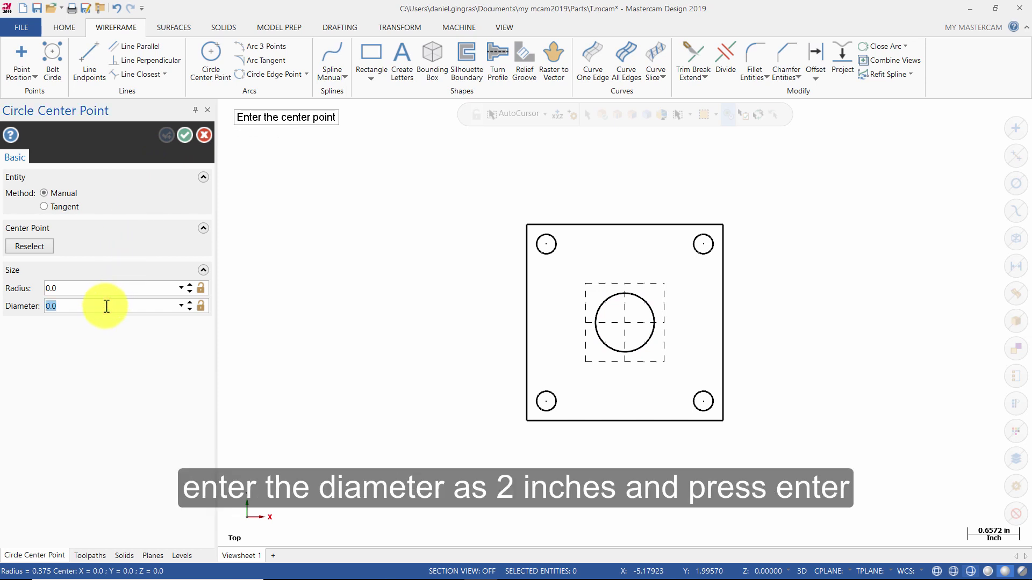
text(2)
key(Return)
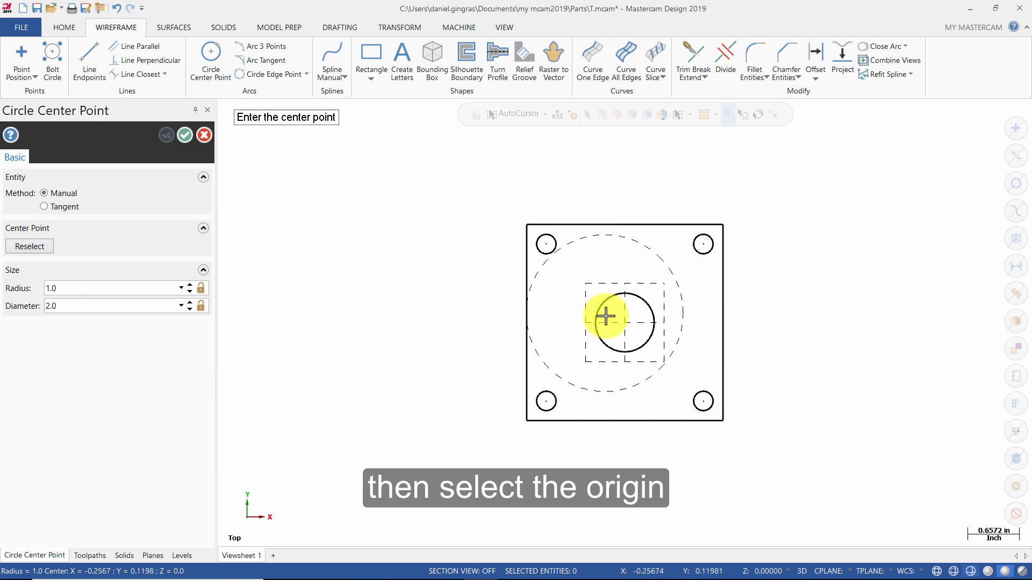
click(618, 326)
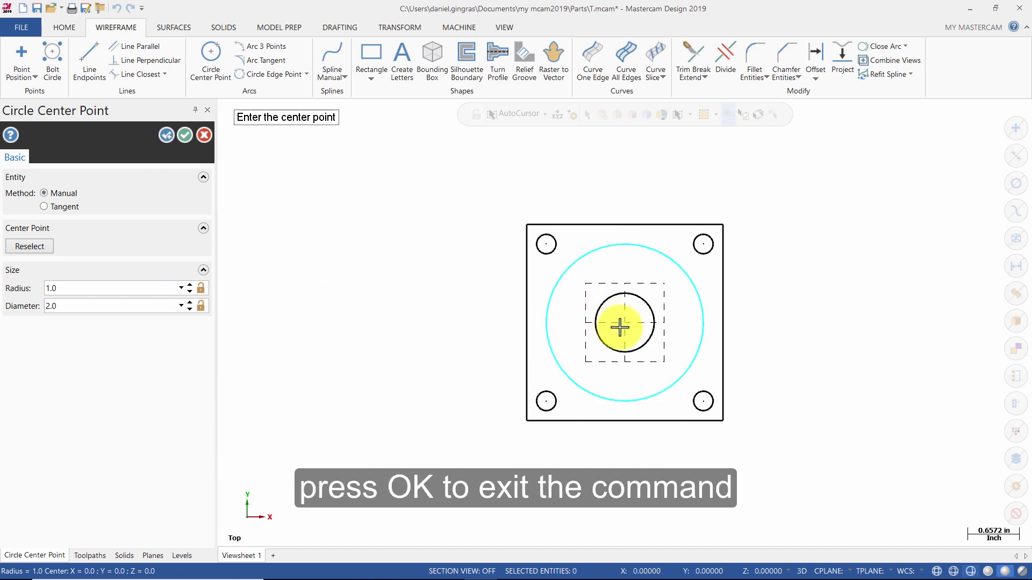
click(184, 135)
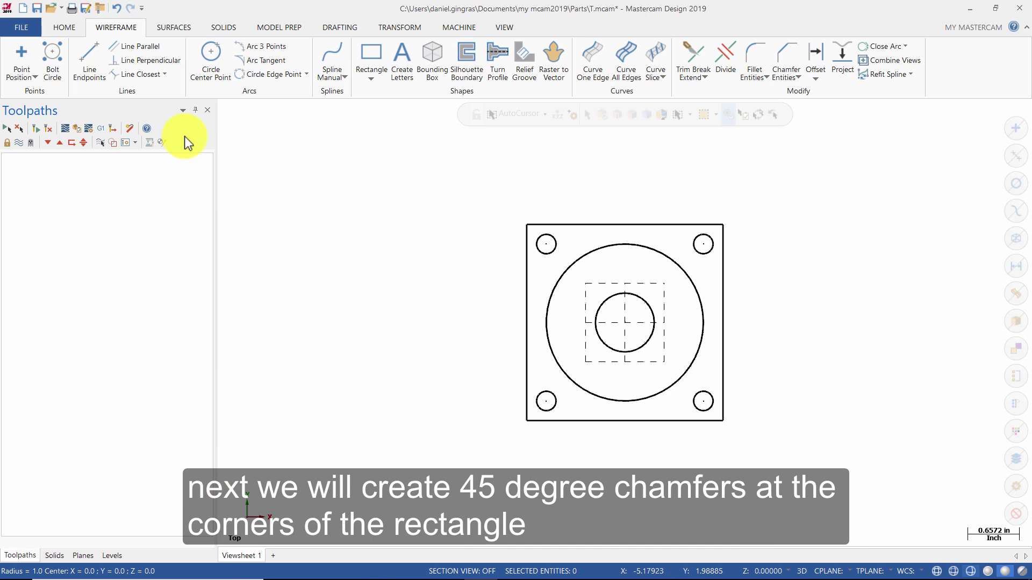
Chamfer all four corners of the square using the 1 Distance method at 0.25 with entities trimmed, and finish the chamfer command.
click(790, 56)
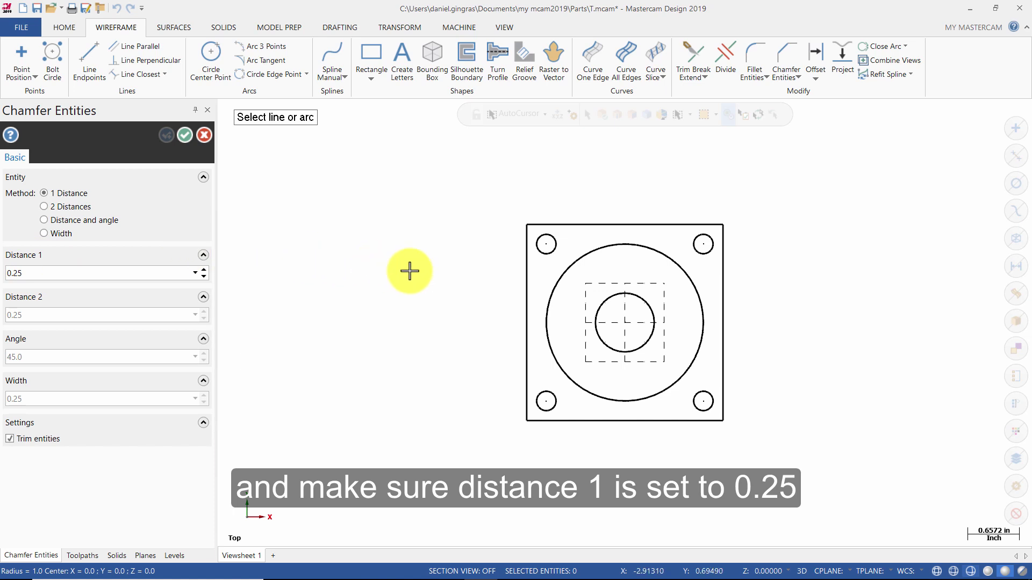
click(523, 305)
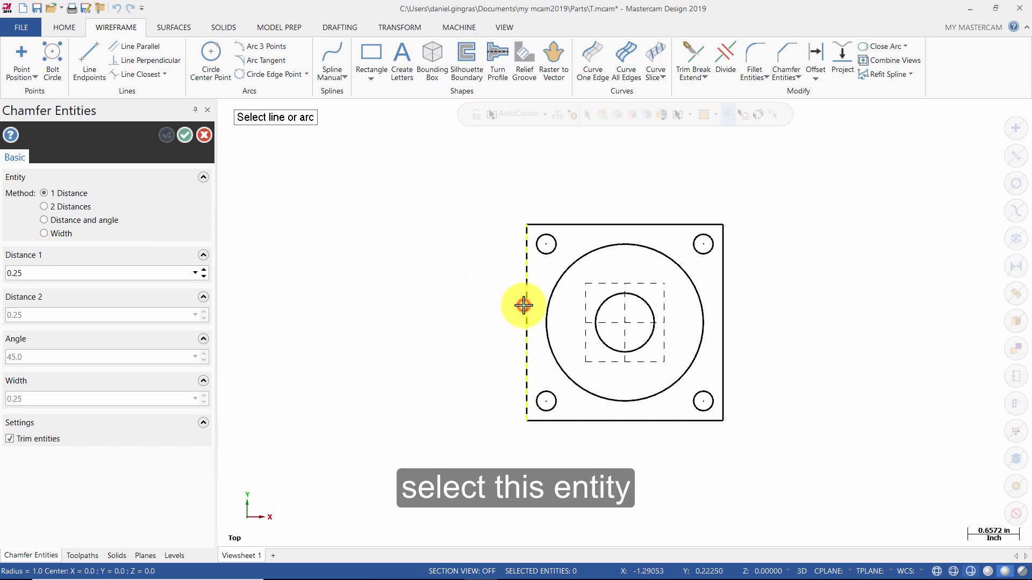
click(603, 226)
click(666, 225)
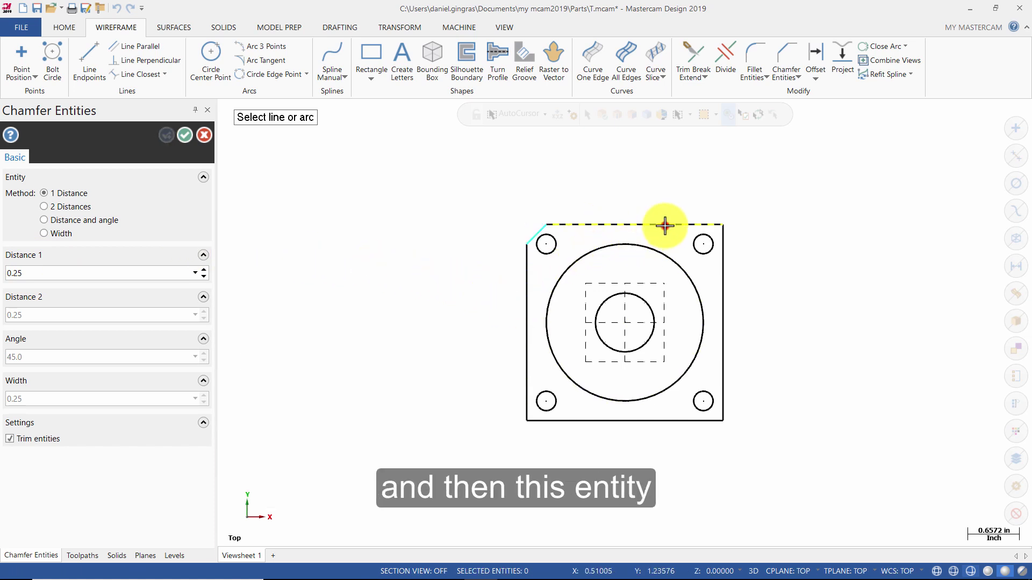
click(718, 288)
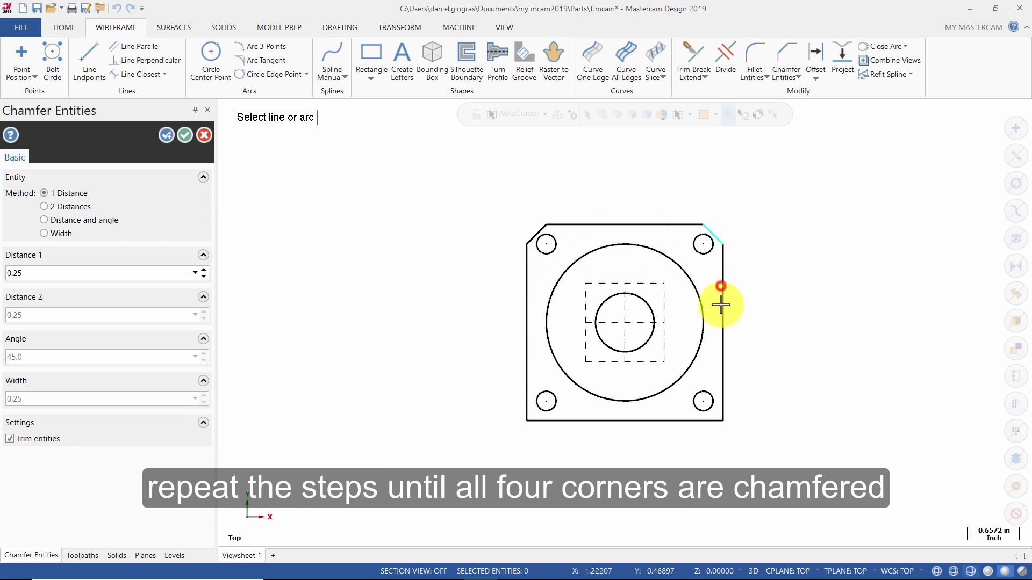
click(722, 372)
click(659, 419)
click(656, 420)
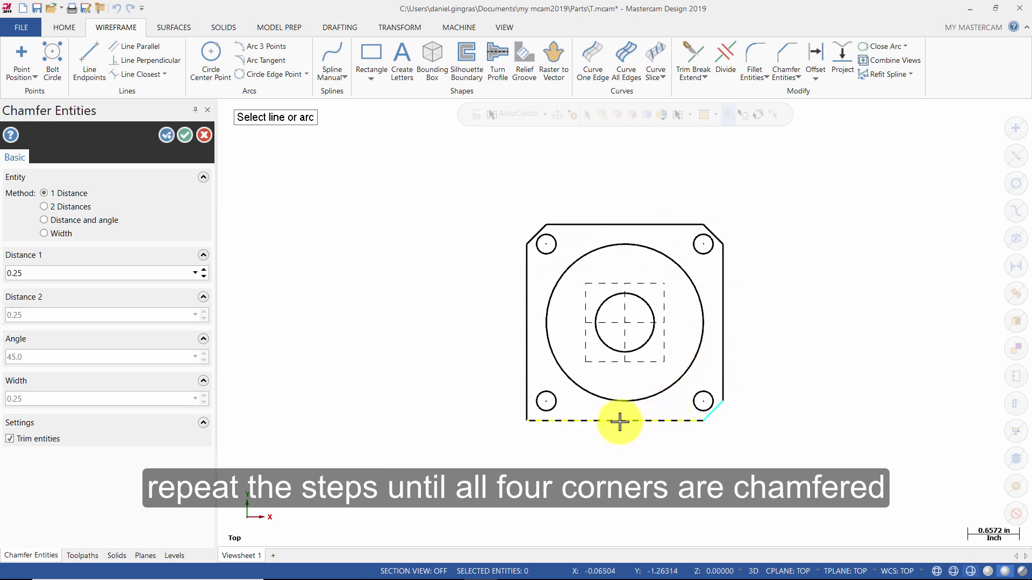
click(526, 377)
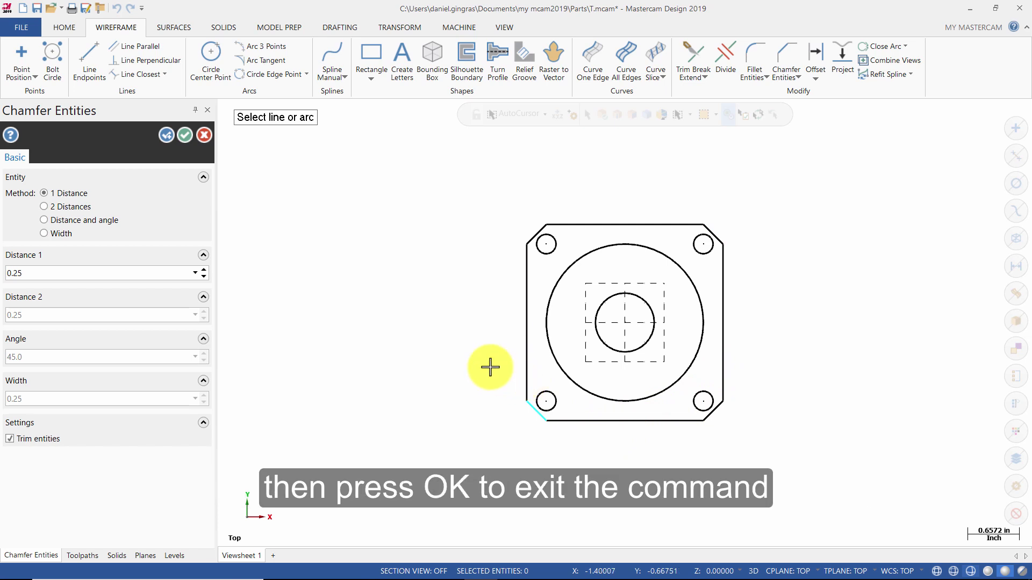
click(183, 139)
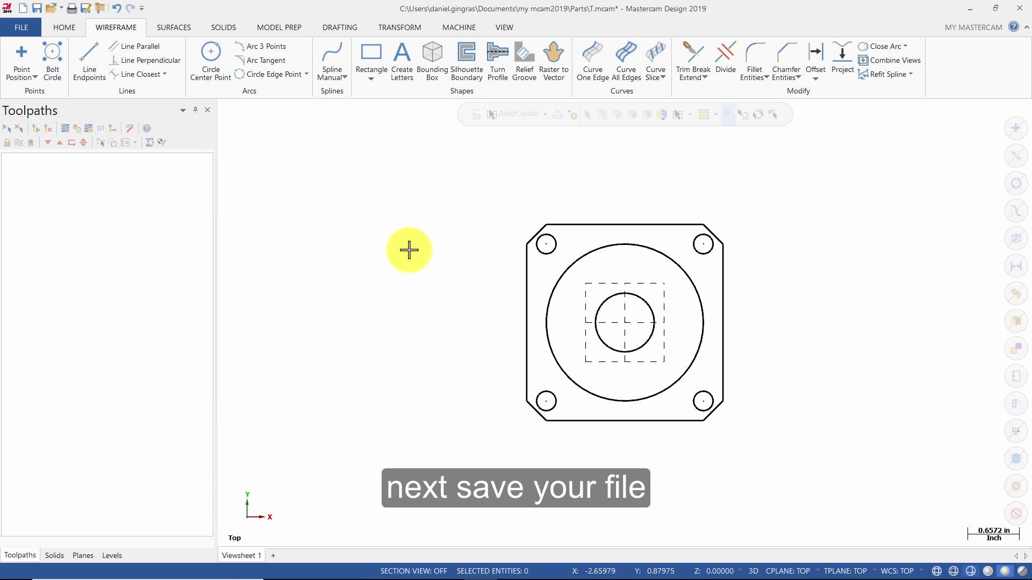
Open the Save As dialog for the part file.
click(85, 9)
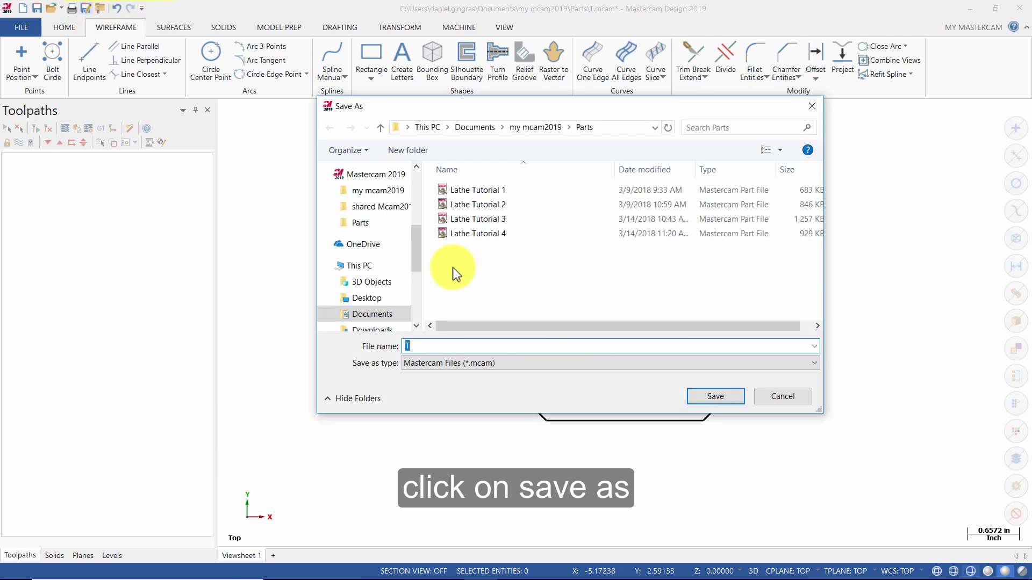